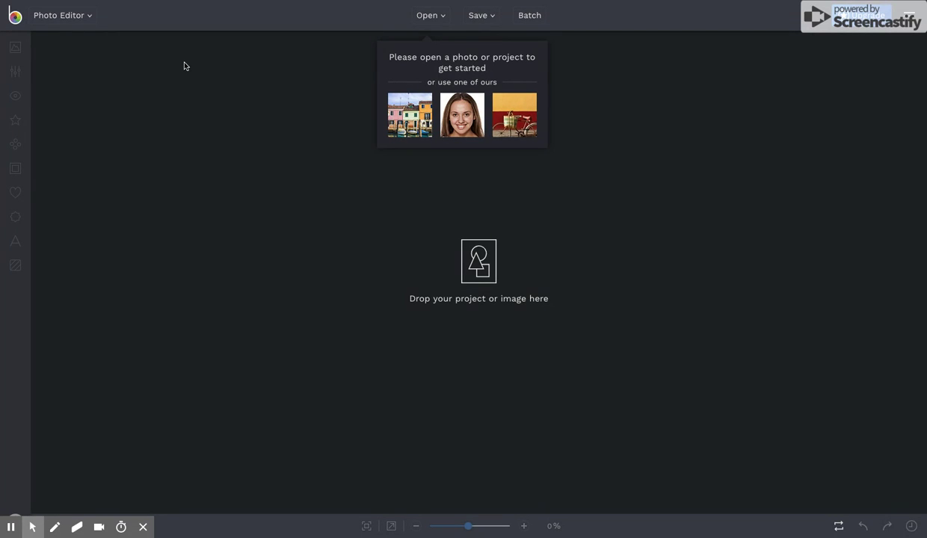
- Open the boat photo from the computer and bring up its Resize settings (1600 × 735 px)
click(436, 18)
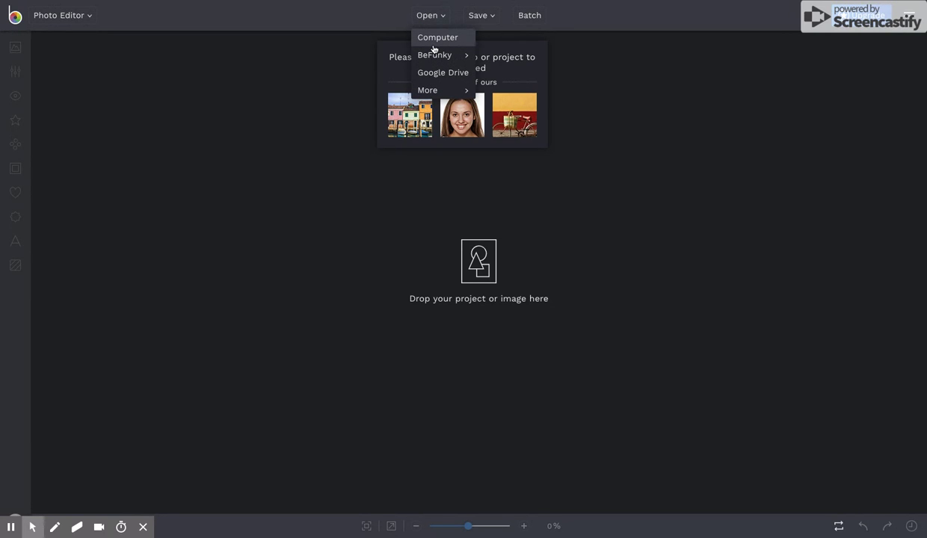
click(435, 39)
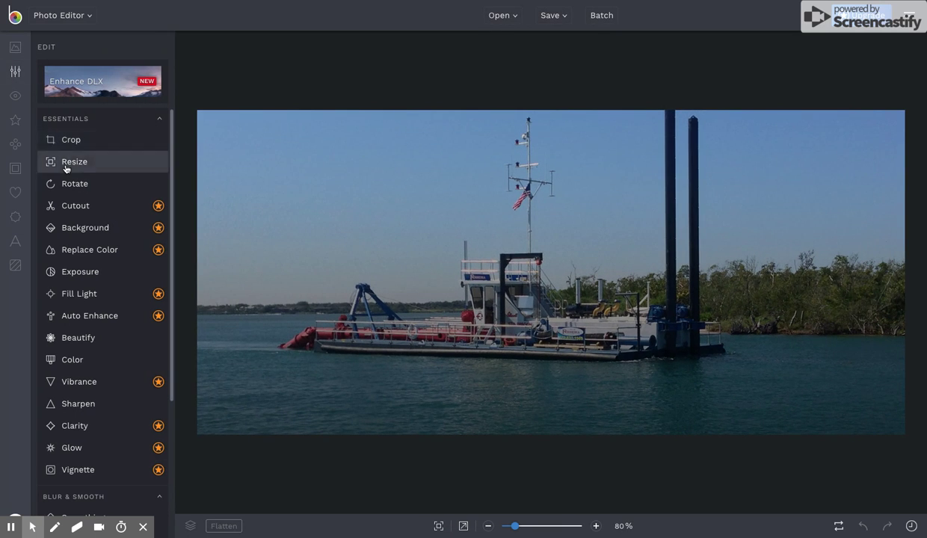
click(69, 162)
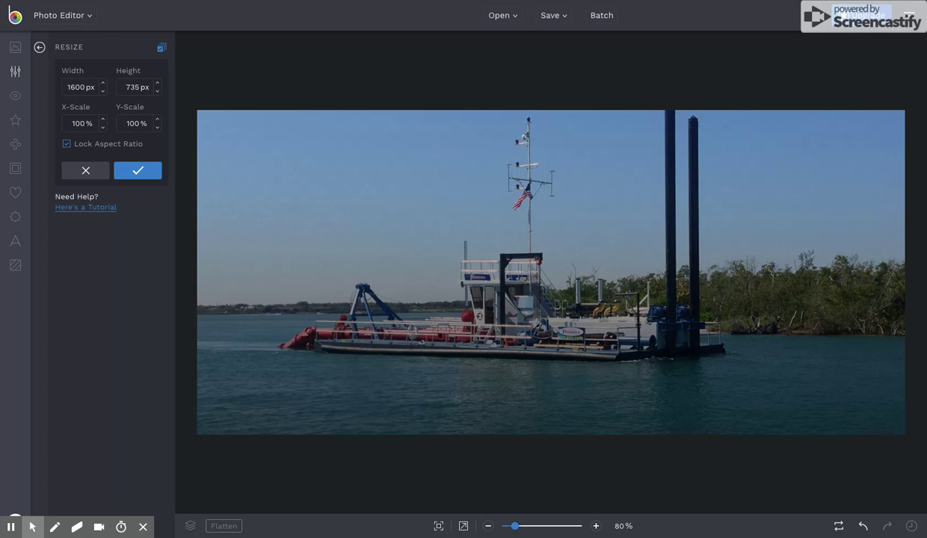
- Resize the boat photo with width 502 and height 376, aspect locked, ending at 819 × 376 px
click(77, 87)
text(502)
key(Return)
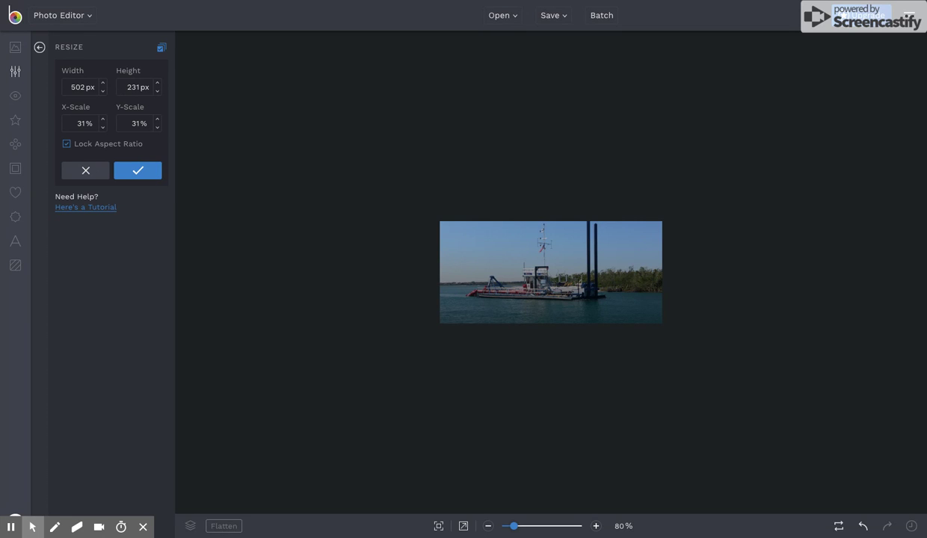
click(139, 88)
text(376)
click(145, 228)
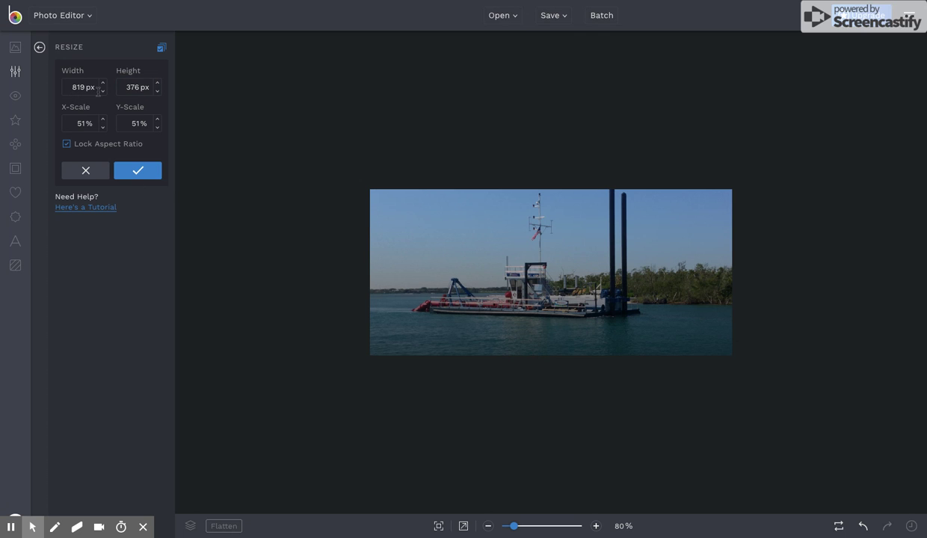
click(136, 174)
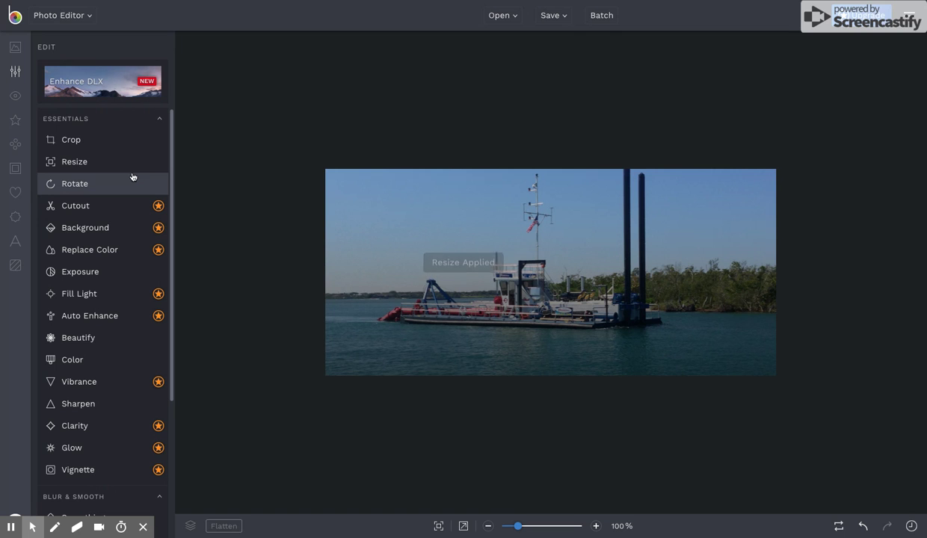
- Stretch the crop box to the photo's edges, crop to 500 px wide, and reopen Crop
click(71, 143)
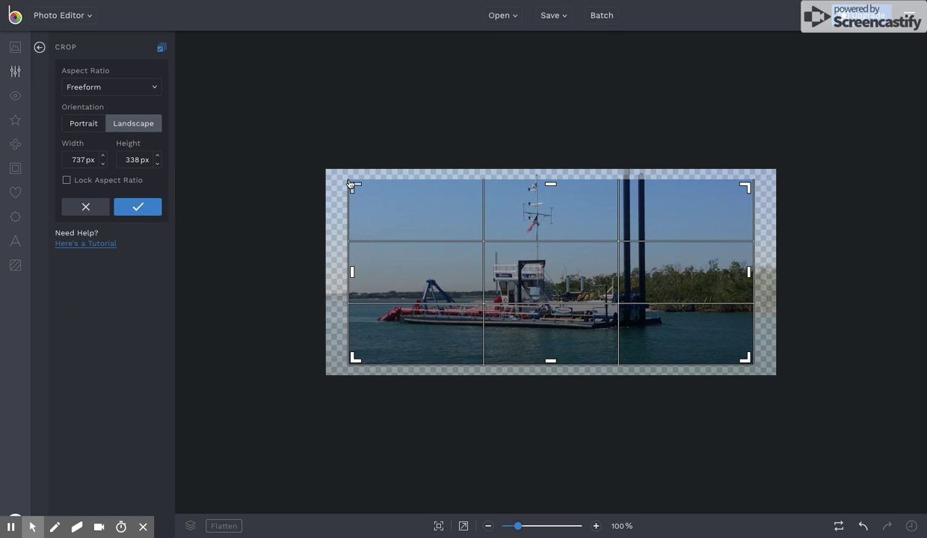
drag(354, 188, 321, 161)
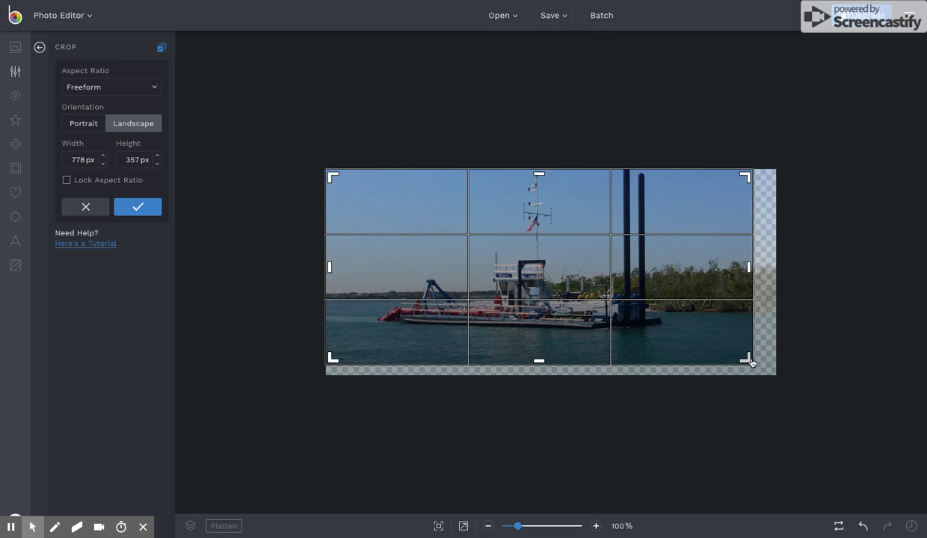
drag(745, 360, 814, 397)
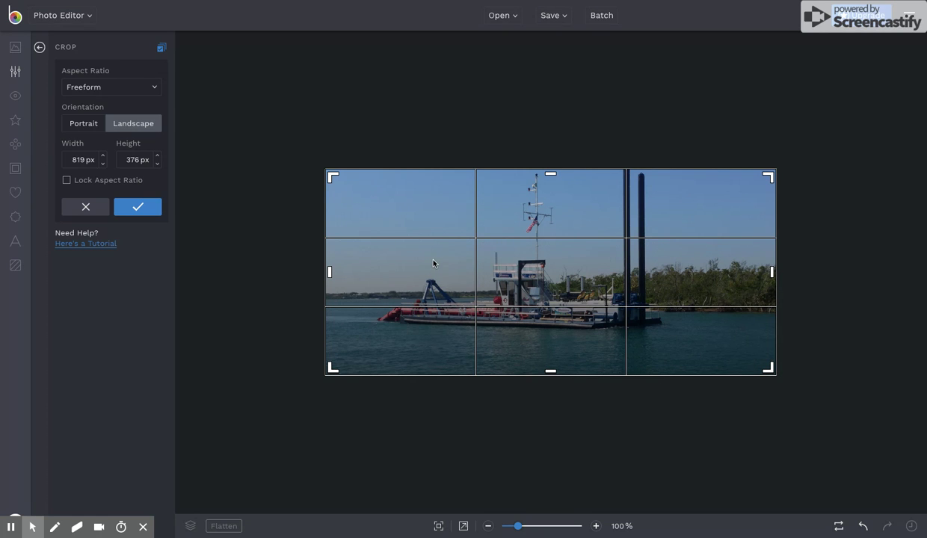
double_click(79, 160)
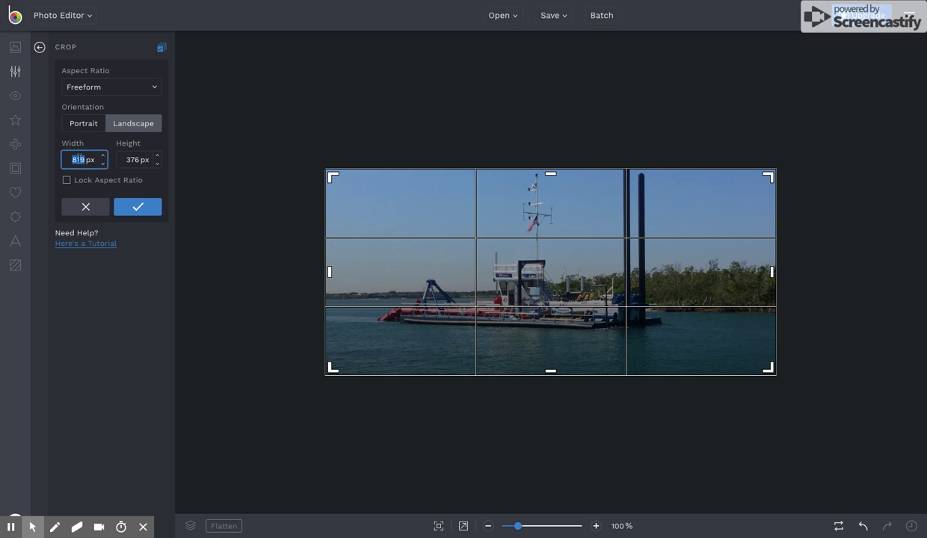
text(500)
click(126, 207)
click(525, 257)
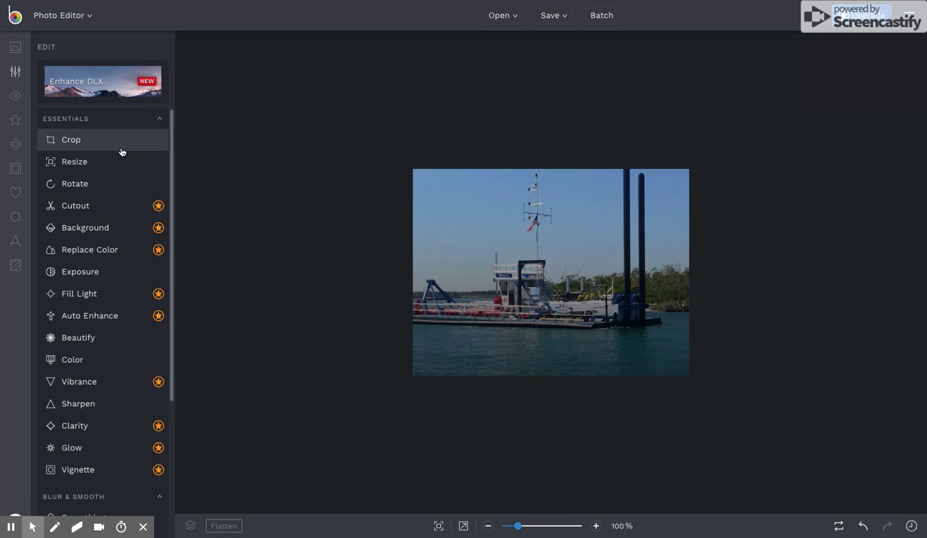
click(65, 143)
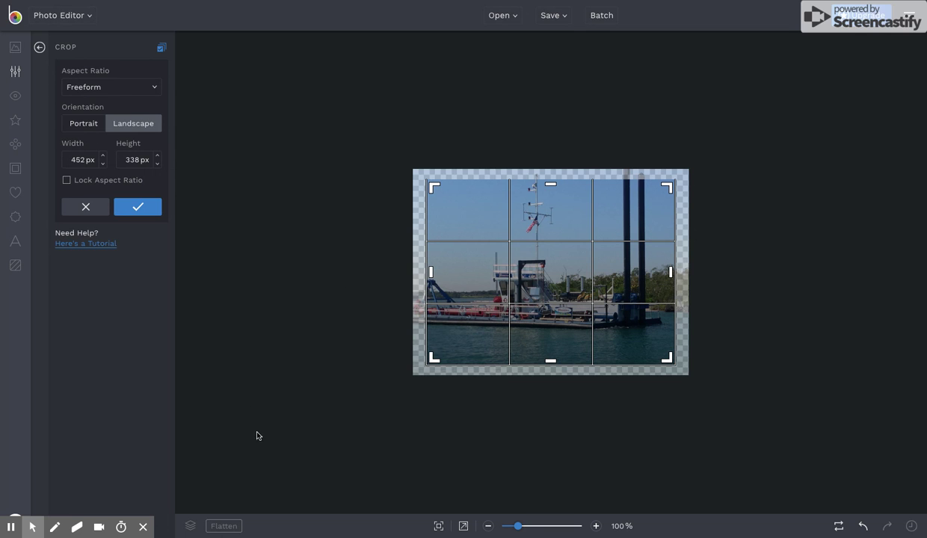
- Undo the previous crop and start a new crop with width 502
click(864, 527)
click(863, 527)
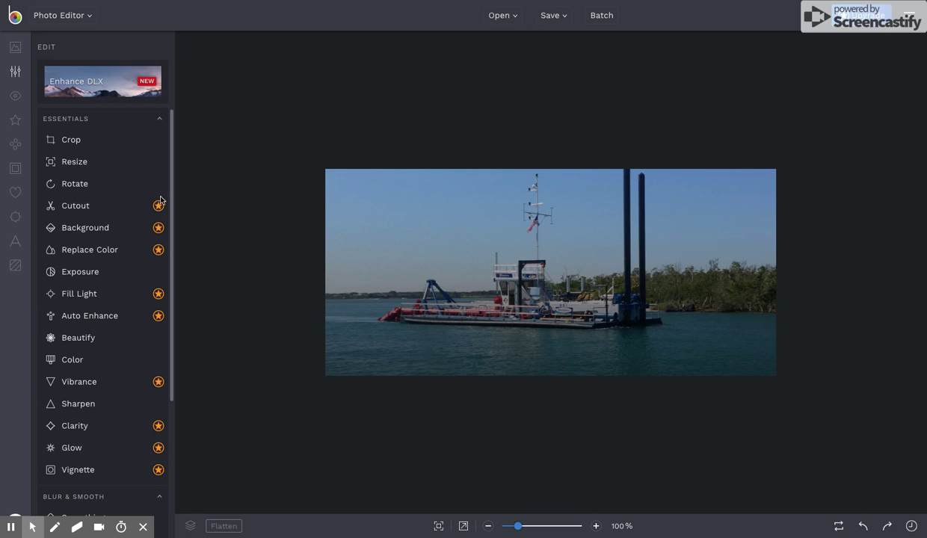
click(75, 144)
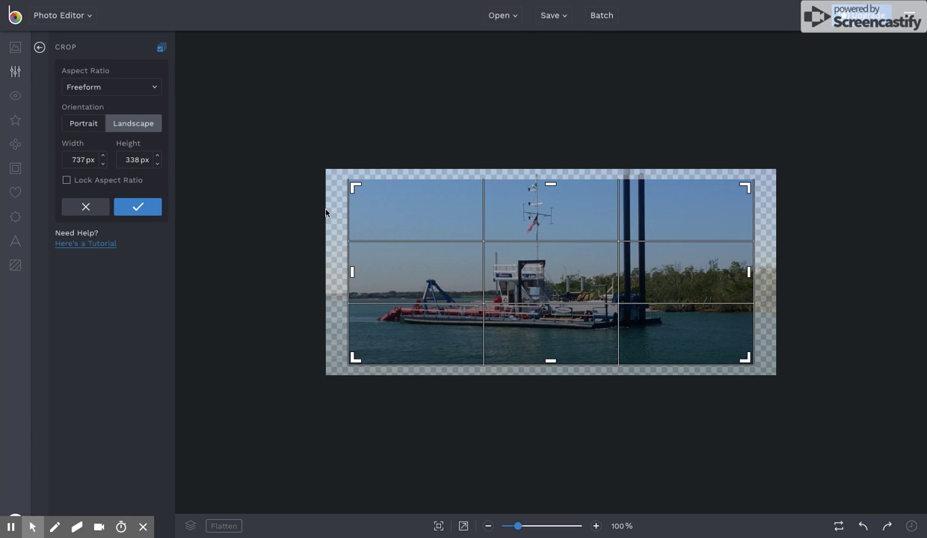
double_click(83, 160)
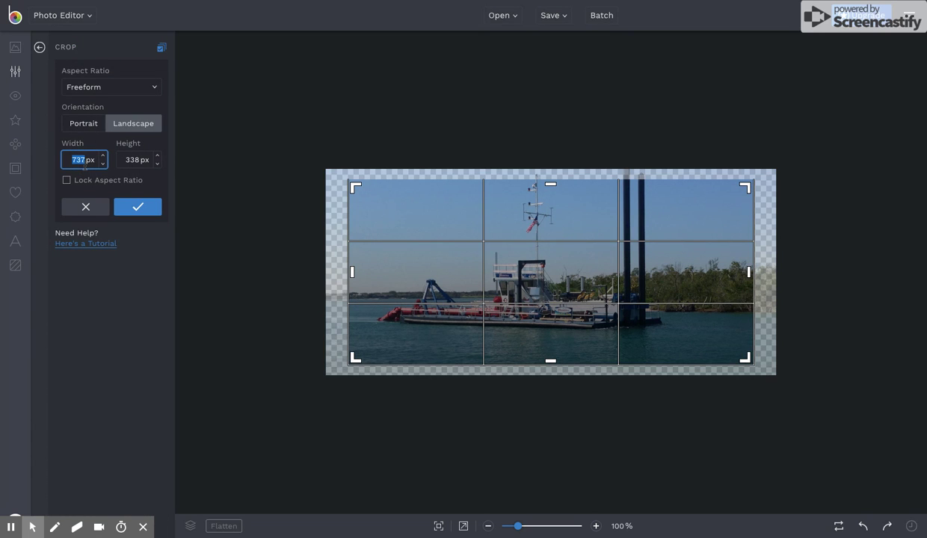
text(502)
- Crop to 502 × 376 px with aspect ratio locked and the box slid left to frame the boat
drag(352, 185, 295, 142)
drag(746, 346, 776, 376)
double_click(79, 159)
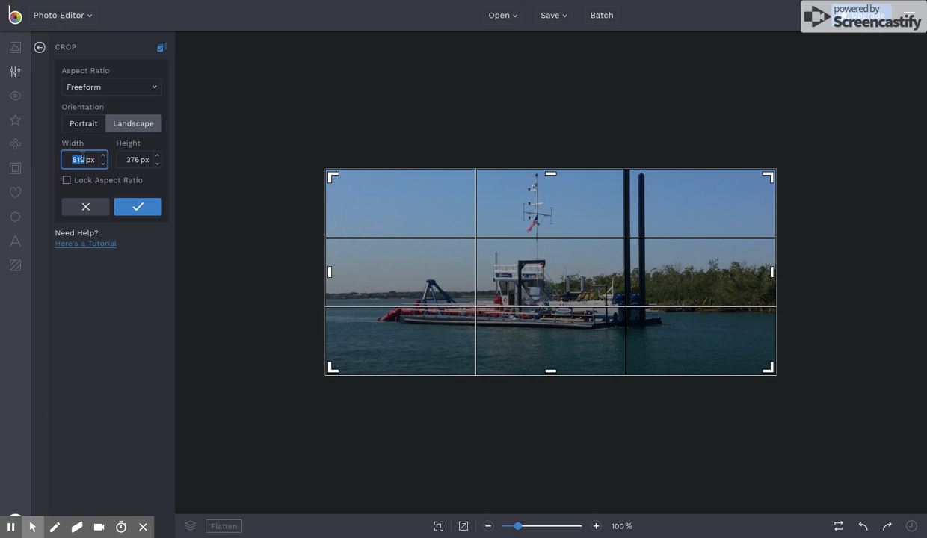
text(502)
click(150, 186)
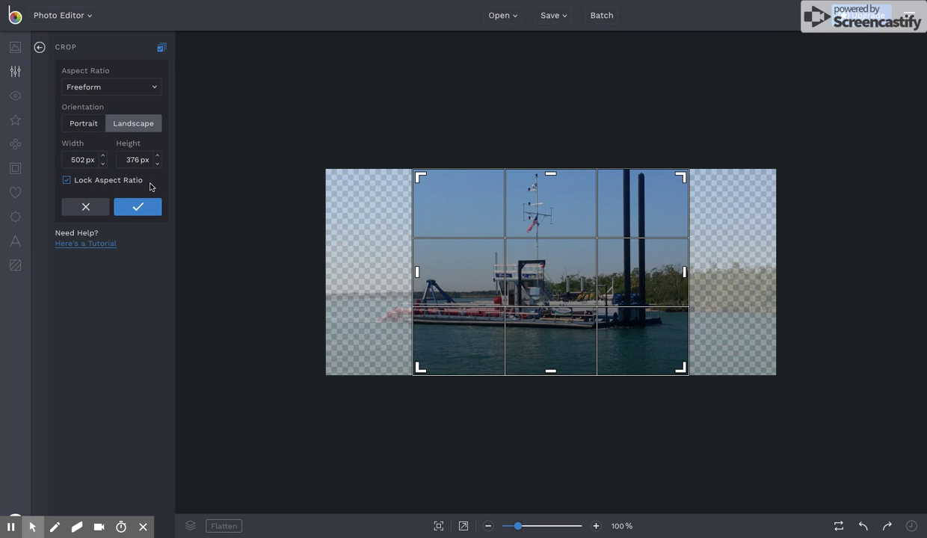
drag(502, 224, 467, 220)
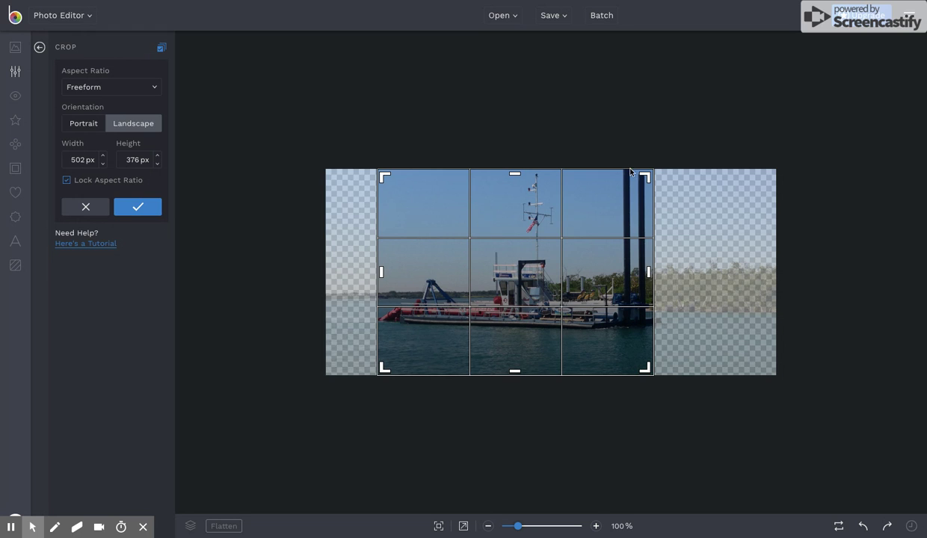
click(138, 213)
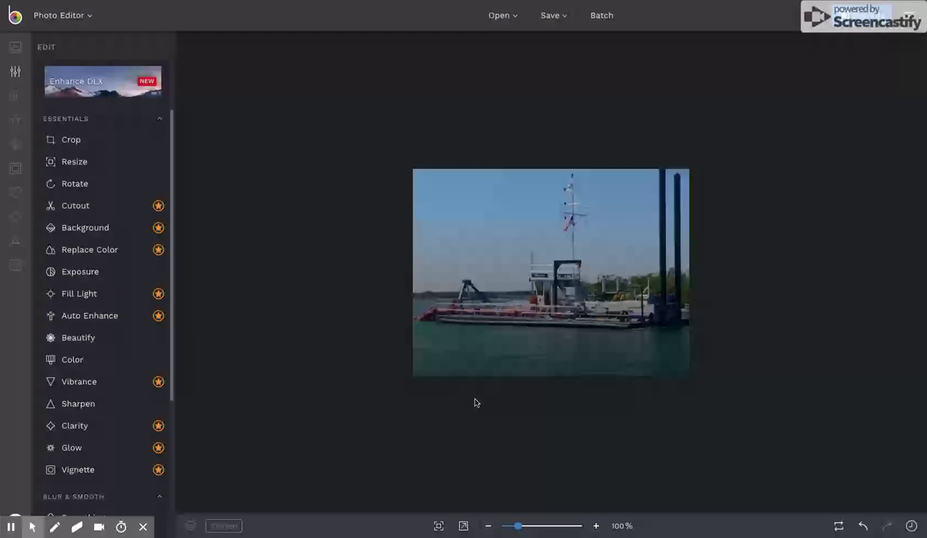
- Verify the photo is 502 × 376 px in Resize, then show the Save destinations
click(75, 162)
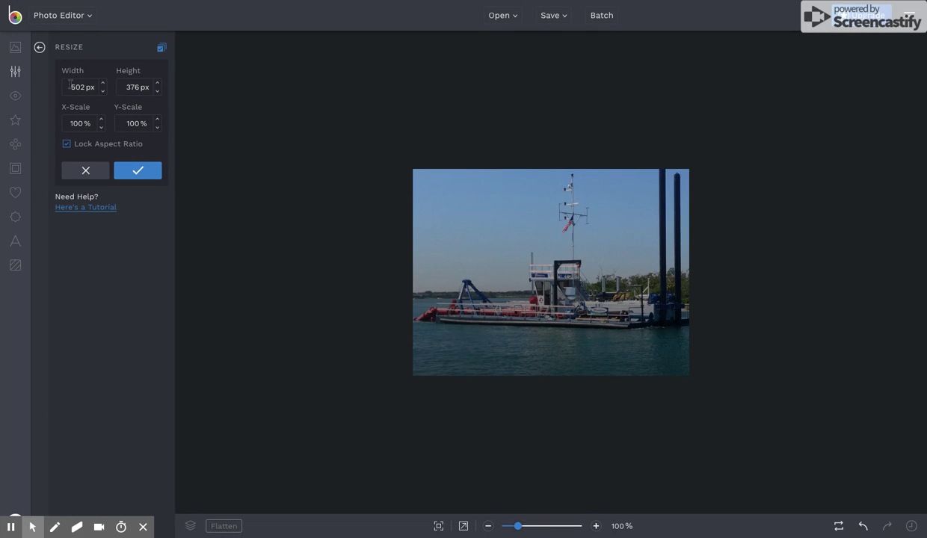
click(558, 16)
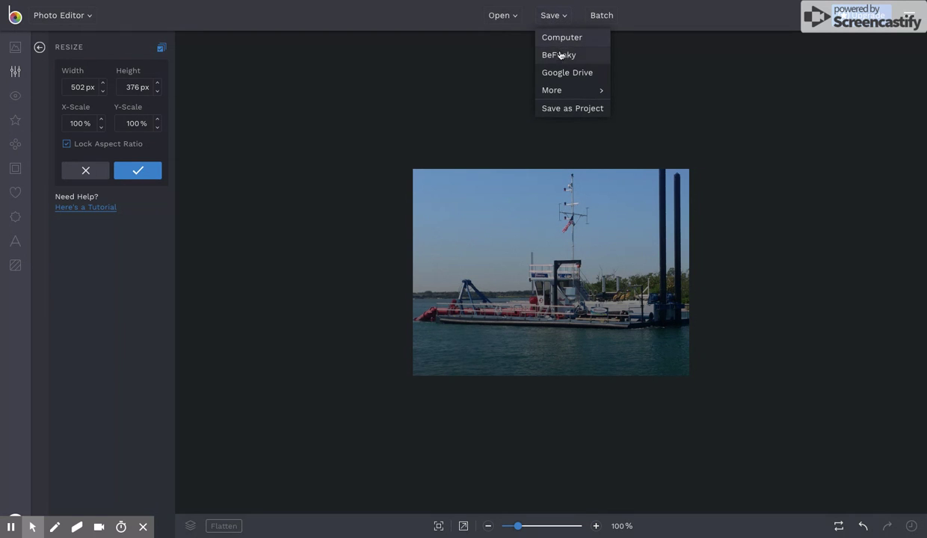
mouse_move(558, 91)
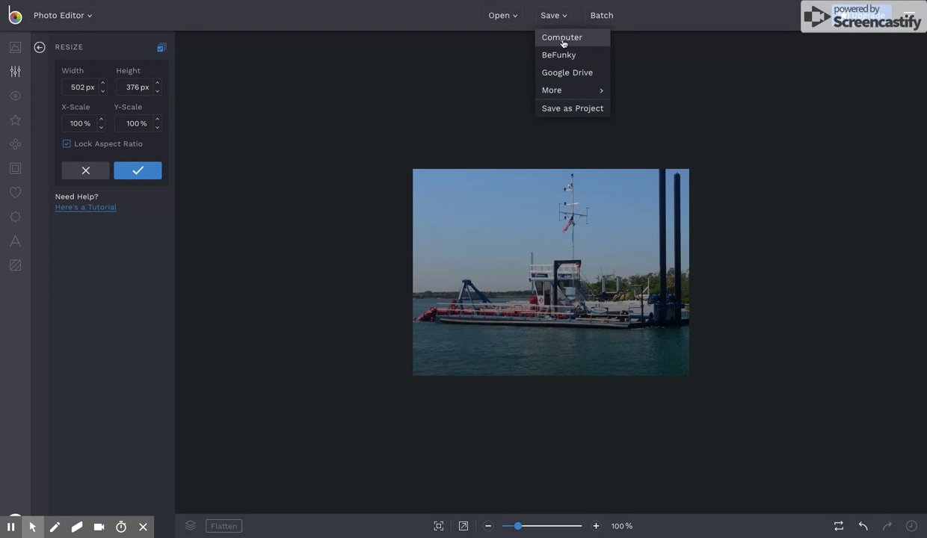
- Save to Computer as JPG and select the '1270-slider' file name for editing
click(563, 41)
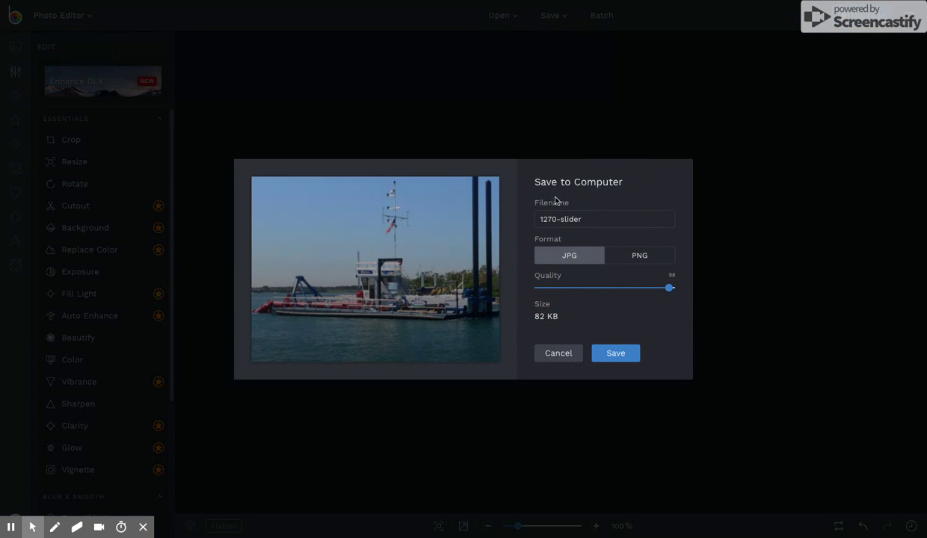
click(558, 220)
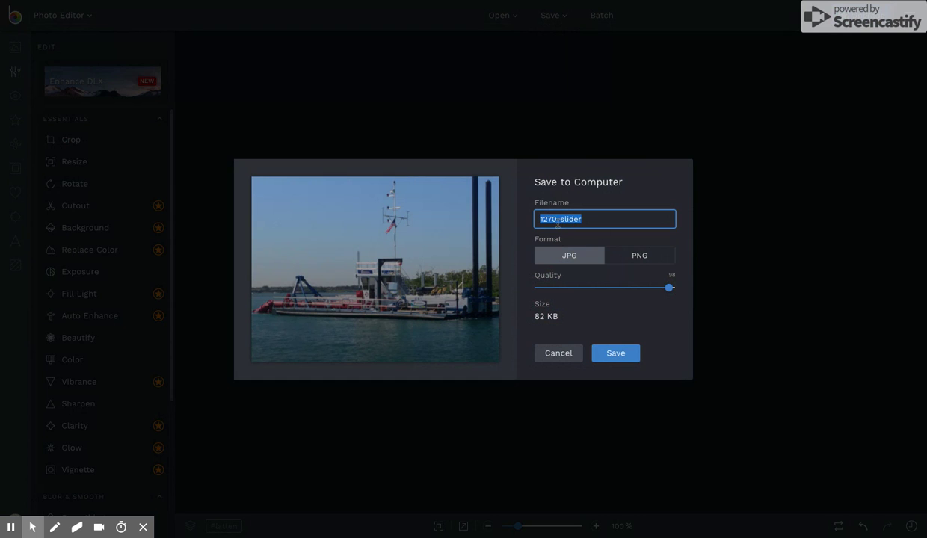